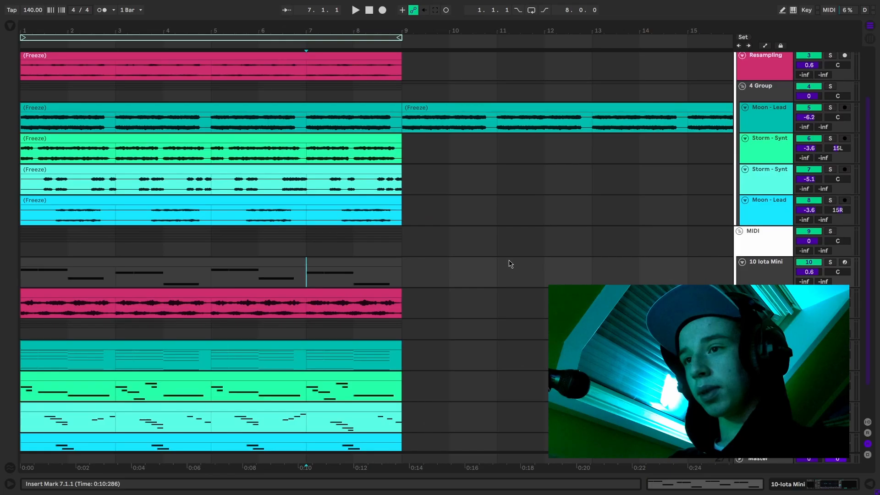
Step: Open the MIDI clip of the Moon - Lead track in 12 Group for note viewing
scroll(422, 331, "down", 2)
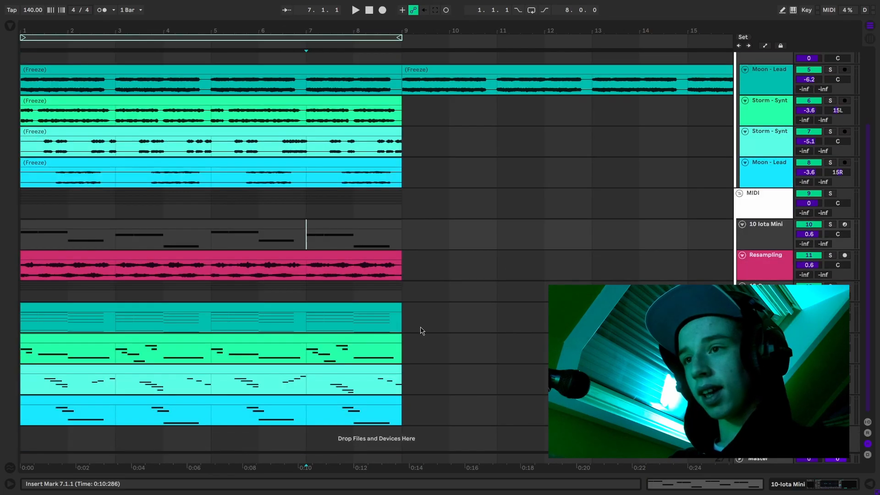
left_click(358, 303)
double_click(356, 304)
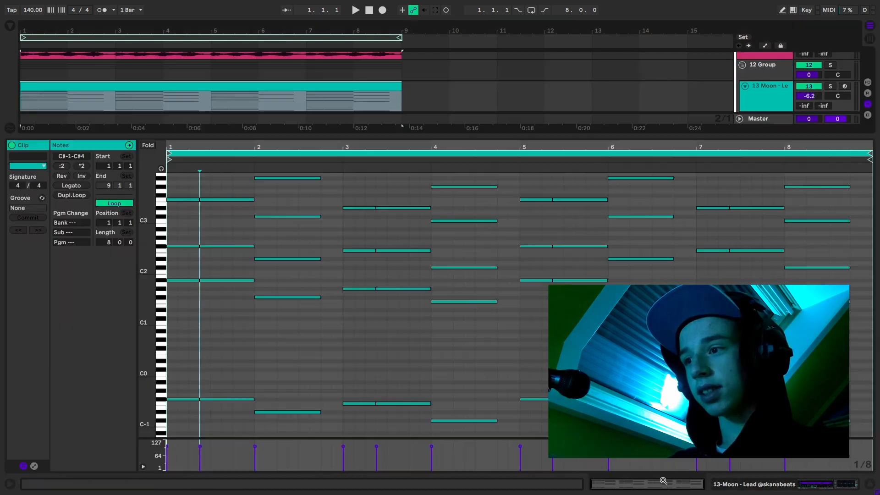
scroll(320, 376, "up", 3)
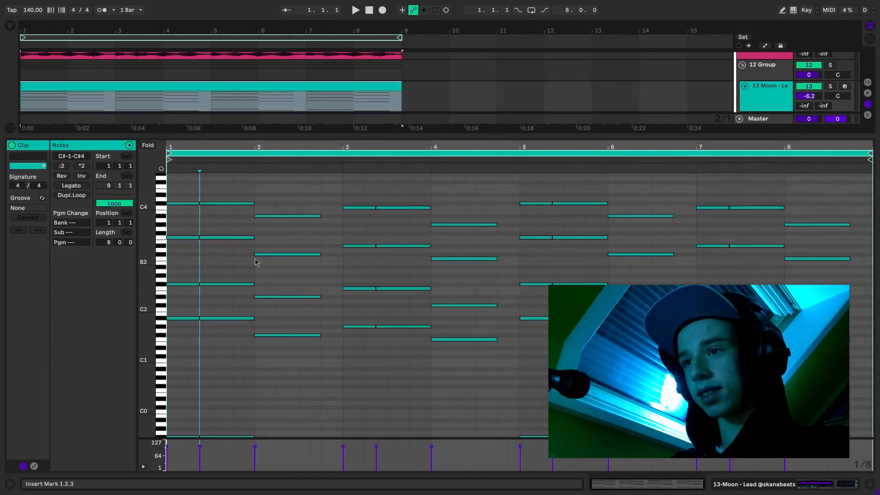
Step: Try a closed voicing of the bar 1 chord by raising the A#1 notes and lowering the C#4 notes one octave
left_click_drag(183, 310, 225, 330)
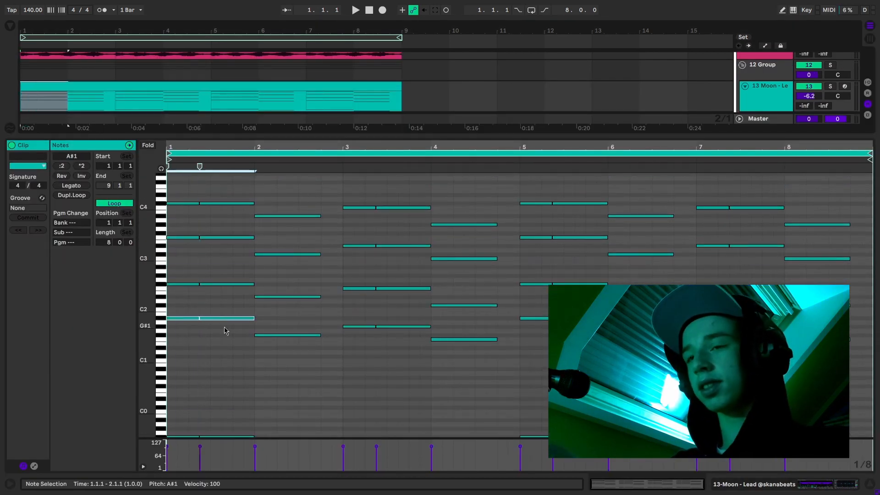
key("shift+Up")
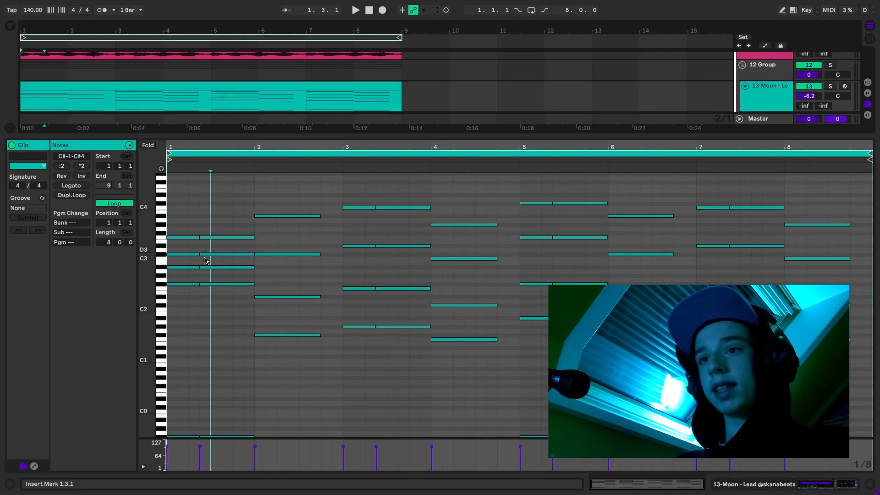
left_click(188, 264)
left_click(184, 254)
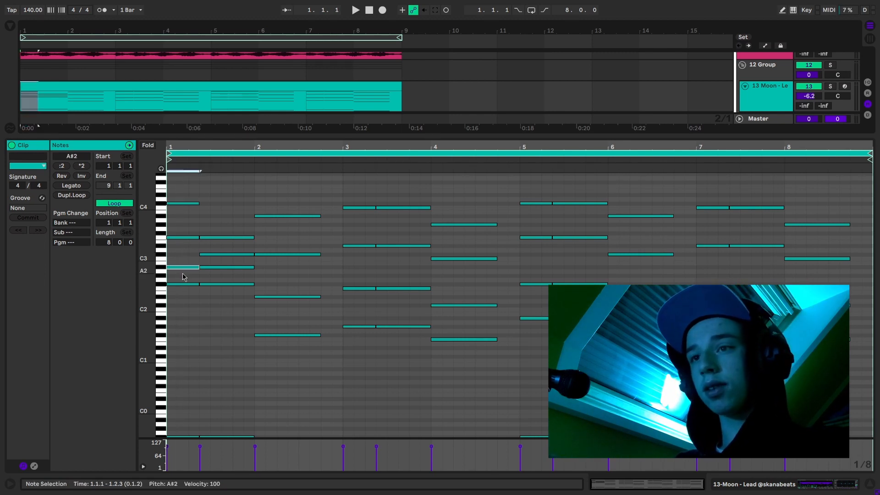
Step: Try a closed voicing of the bar 2 chord by raising F#1 to F#2 and lowering A#3 to A#2
scroll(197, 279, "down", 2)
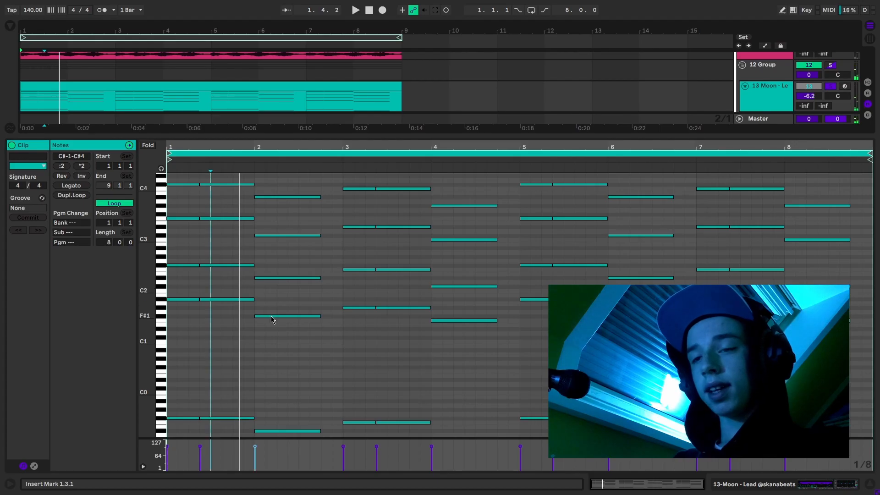
scroll(288, 347, "up", 2)
scroll(245, 433, "down", 2)
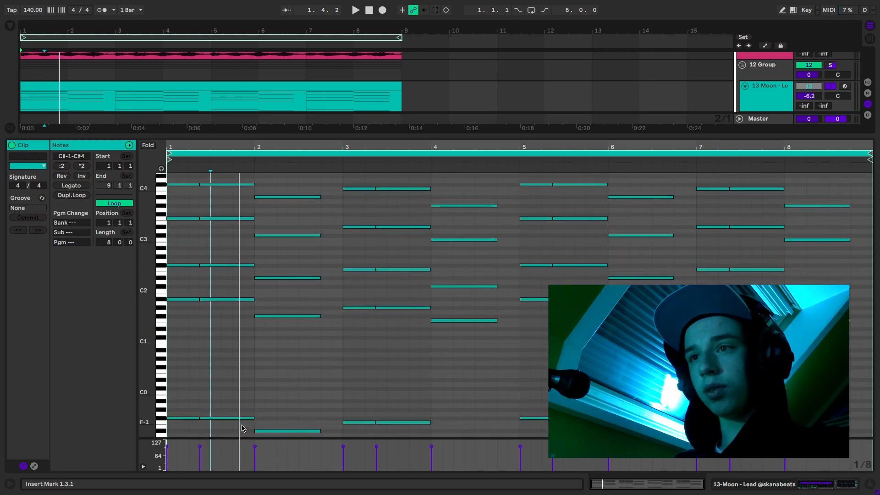
left_click_drag(243, 426, 248, 144)
key("ctrl+d")
key("Down")
key("Down")
key("Down")
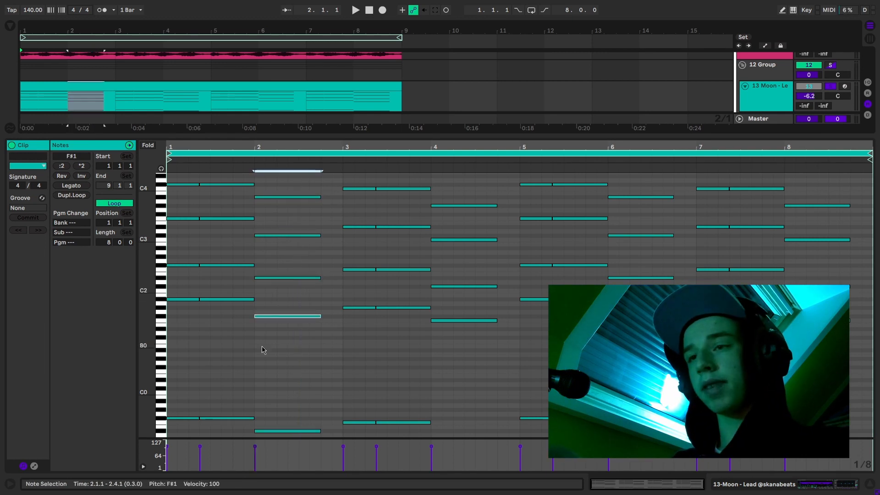
key("shift+Up")
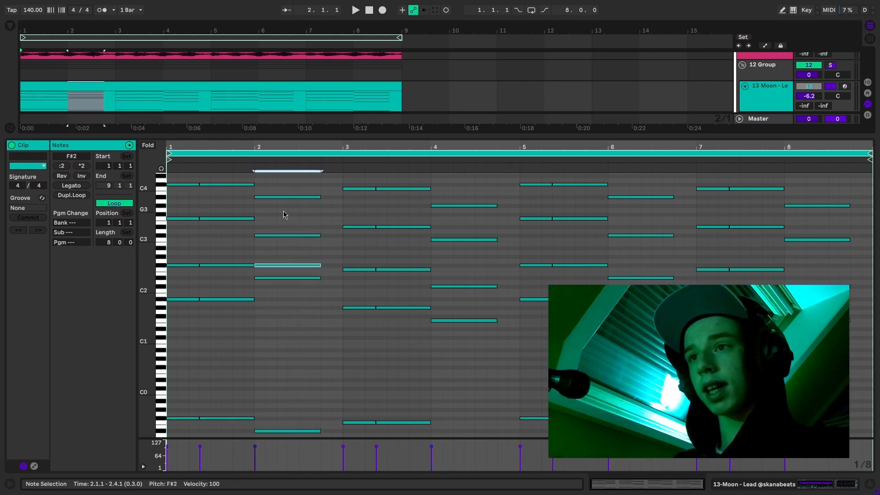
left_click(286, 197)
key("shift+Down")
Step: Try raising the bar 2 notes F#2 and C#3 to G2 and D3, and shift both back down a semitone
left_click(286, 265)
key("Up")
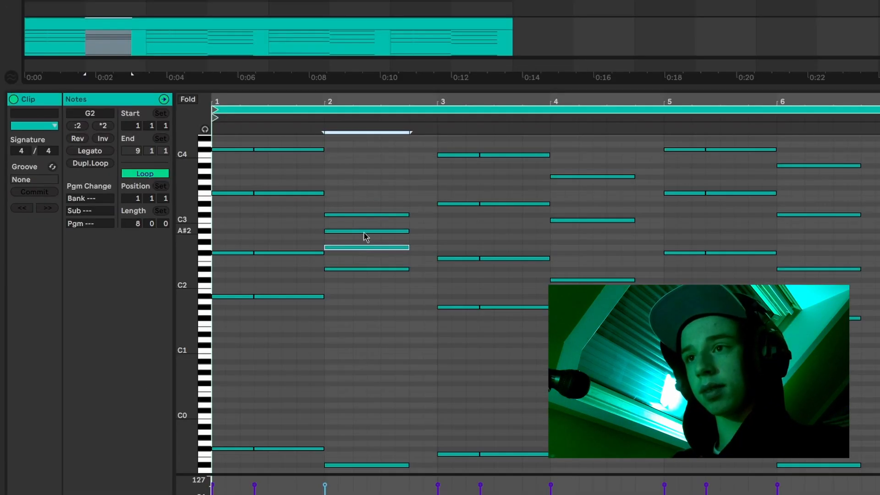
left_click(286, 235)
key("Up")
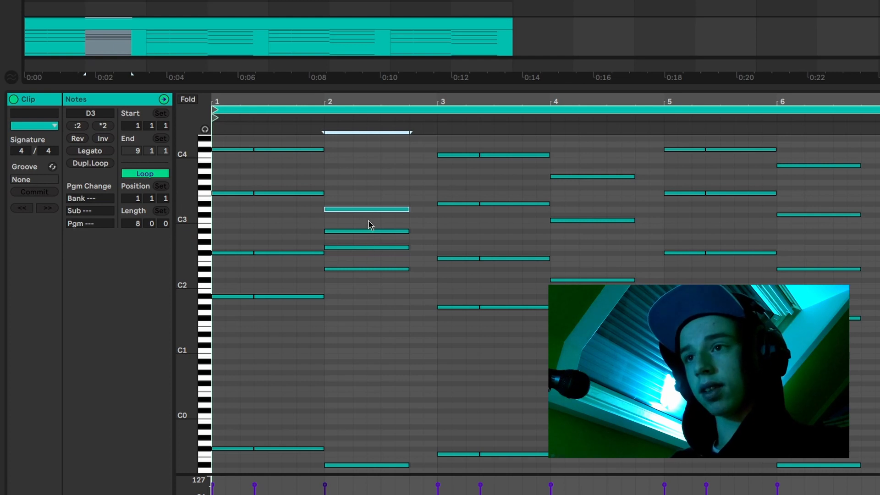
left_click(370, 247, "shift")
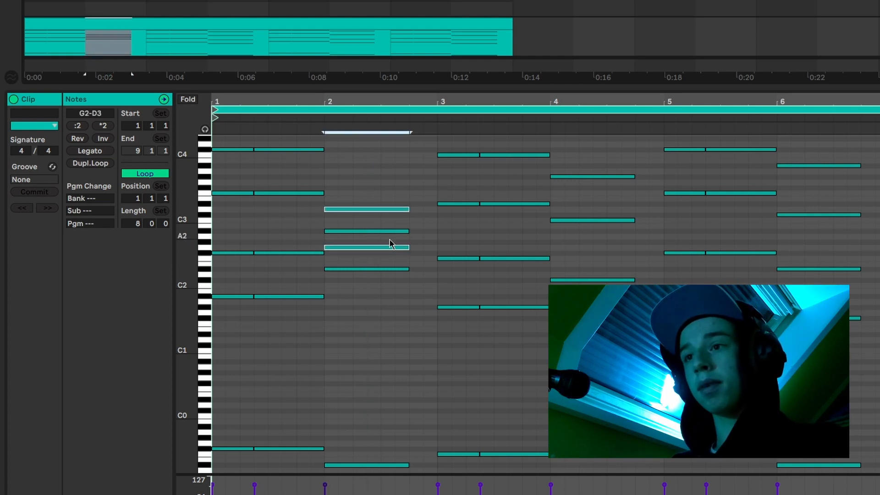
key("Down")
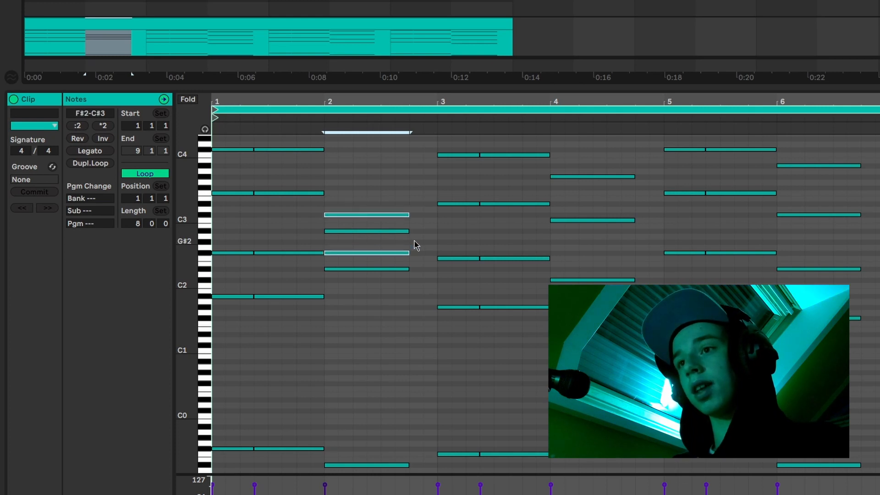
left_click(416, 245)
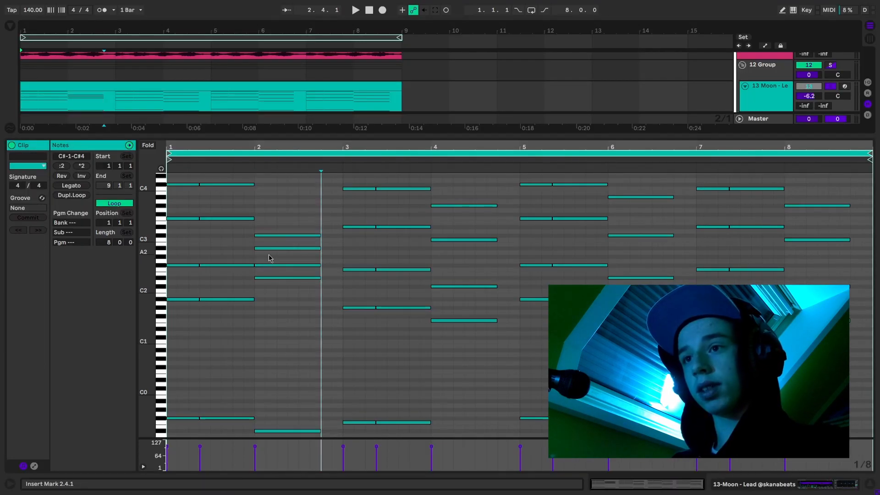
Step: Return the bar 2 chord to its open voicing by moving A#2 up to A#3 and F#2 down to F#1, and play it
left_click(283, 266)
left_click(288, 249)
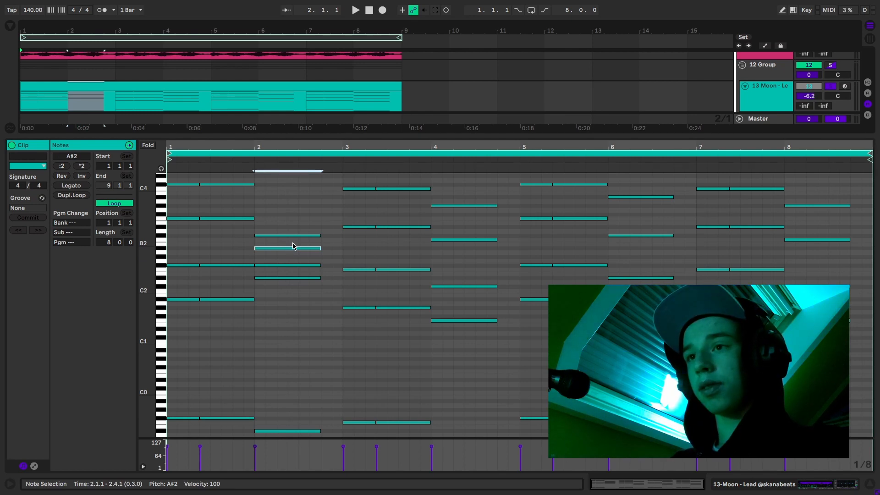
key("shift+Up")
left_click(292, 274)
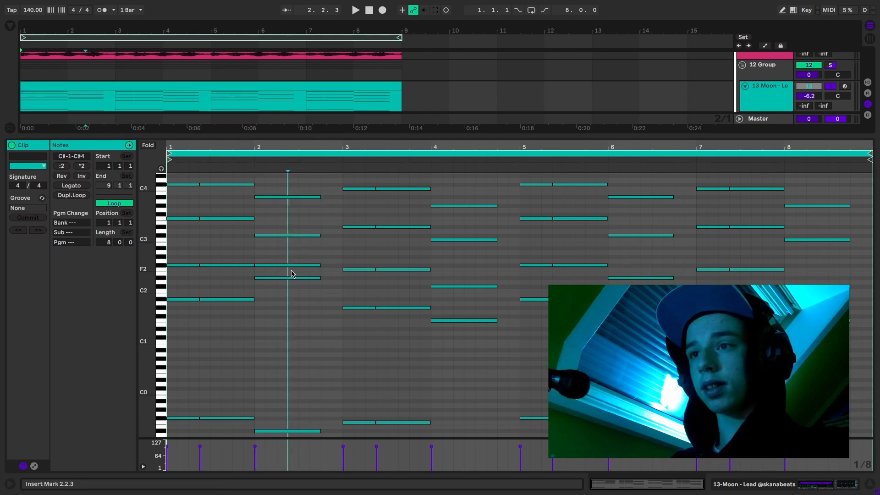
left_click(301, 265)
key("shift+Down")
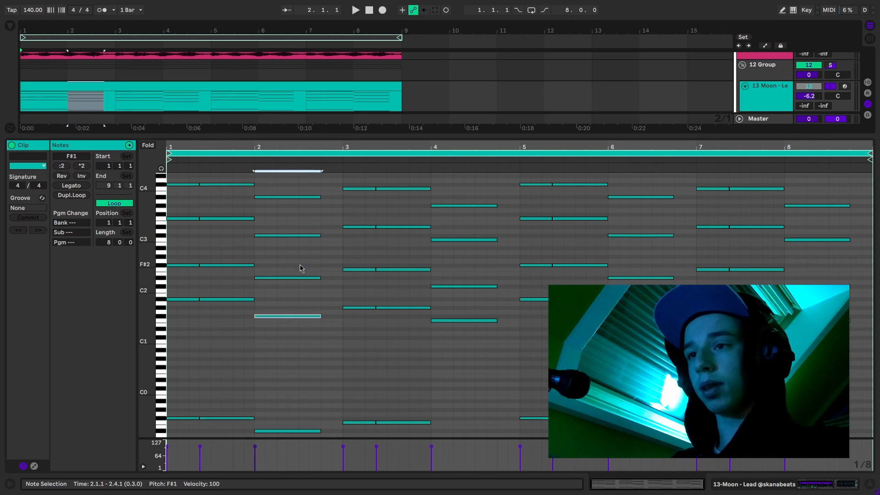
left_click(303, 249)
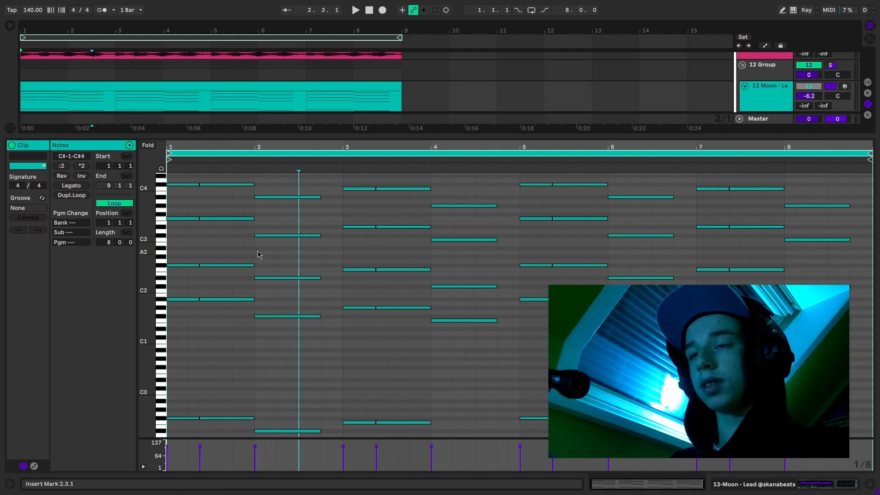
key("space")
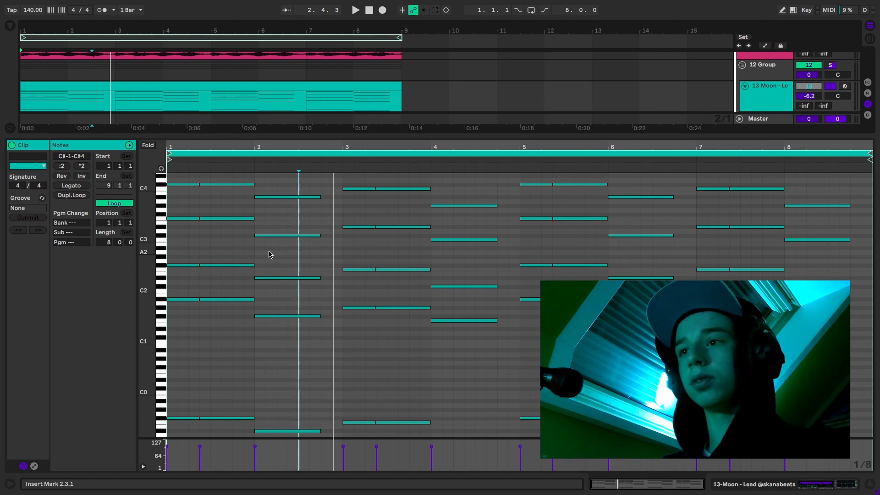
Step: Try a closed voicing of the bar 3 chord with C4 lowered to C3 and G#1 raised to G#2, and revert it
left_click(351, 248)
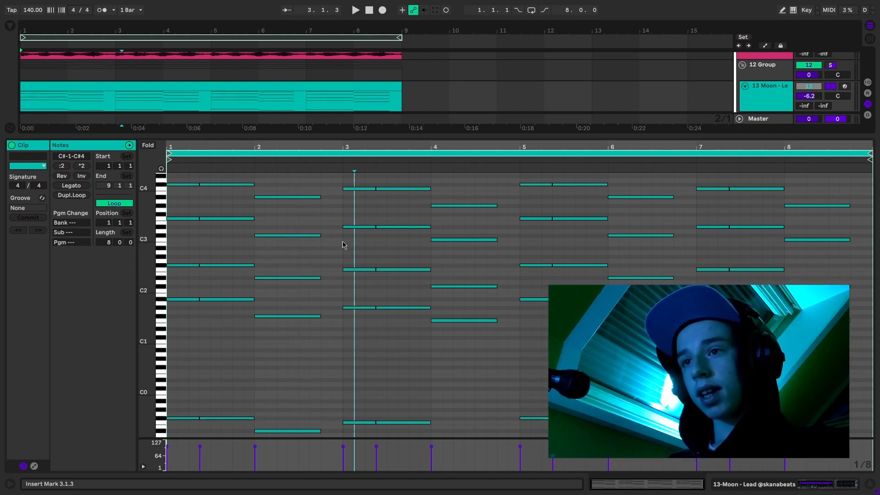
left_click(343, 245)
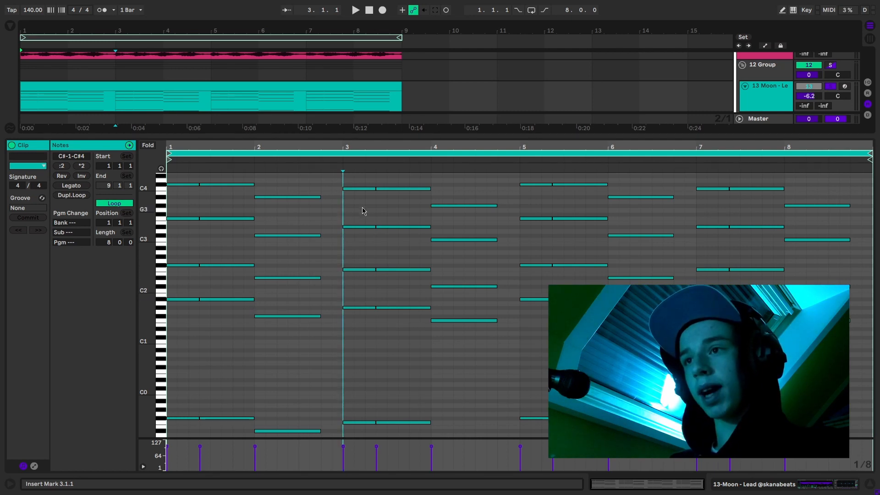
left_click(389, 188)
key("shift+Down")
key("Down")
key("Down")
key("Down")
key("Down")
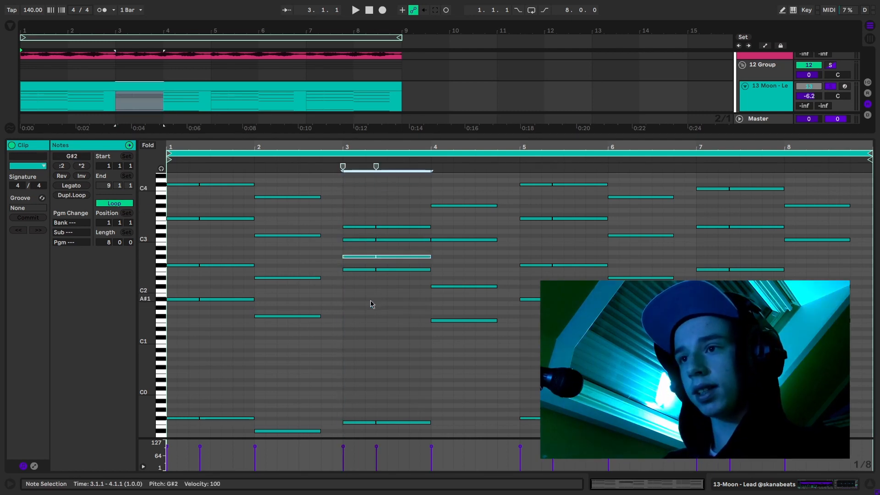
key("shift+Down")
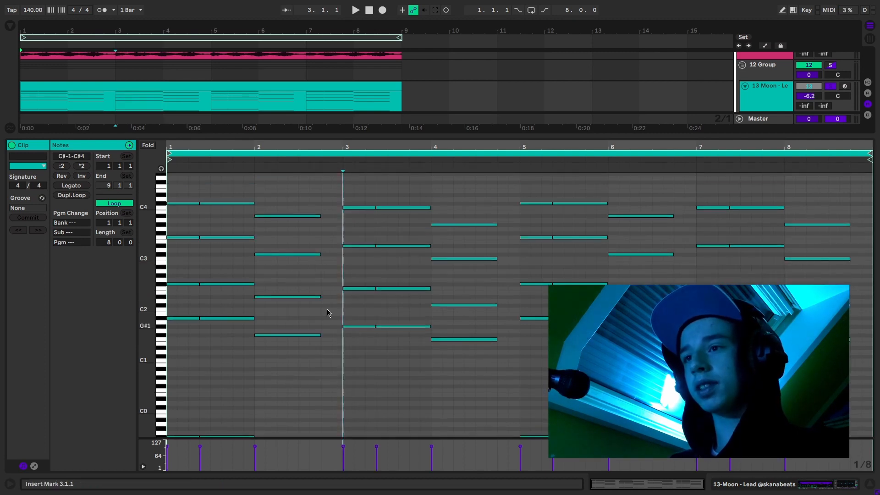
Step: Try a closed voicing of the bar 4 chord with F1 raised to F2 and G#3 lowered to G#2, and revert it
left_click(456, 340)
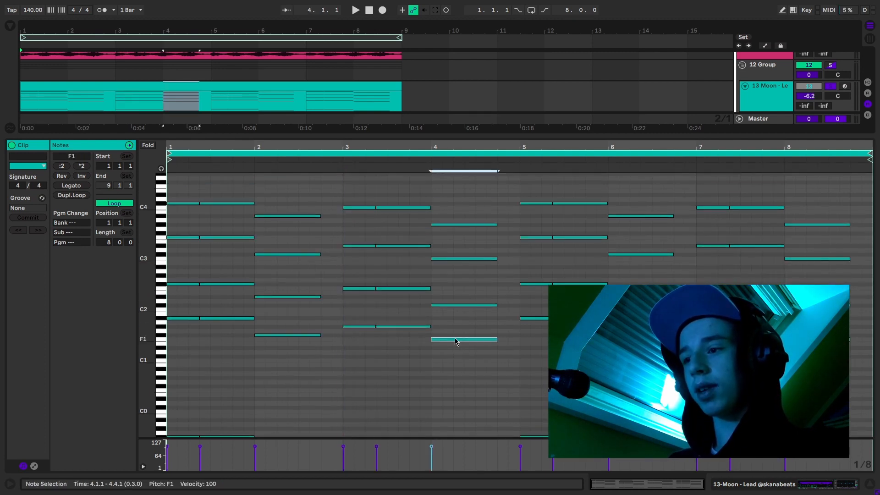
key("shift+Up")
key("Up")
key("Up")
key("Up")
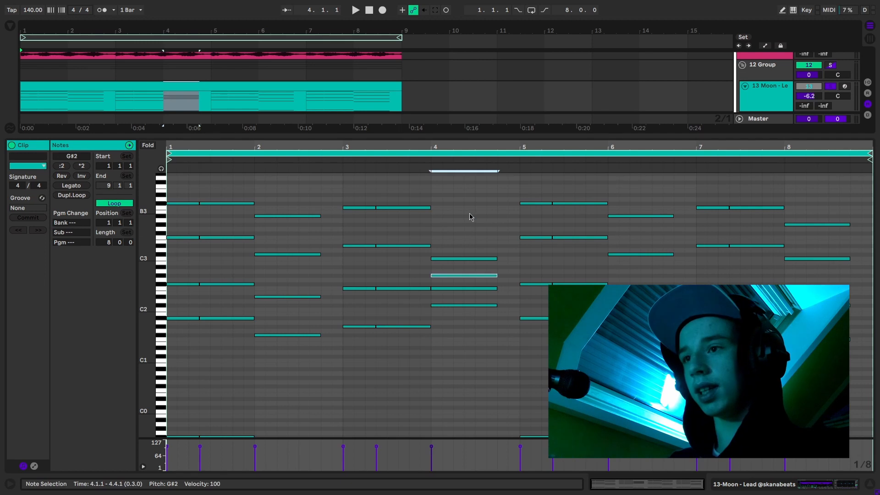
key("shift+Up")
left_click(462, 289)
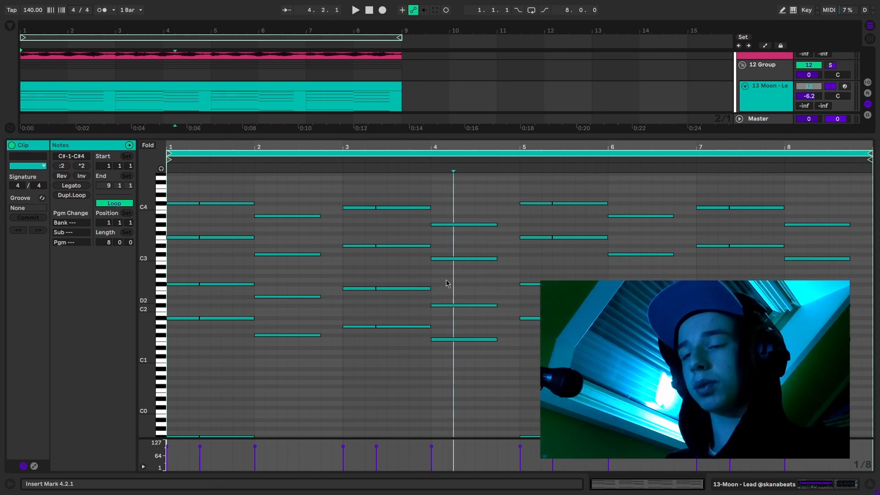
Step: Play the chord progression from bar 4 and examine its lower notes
key("space")
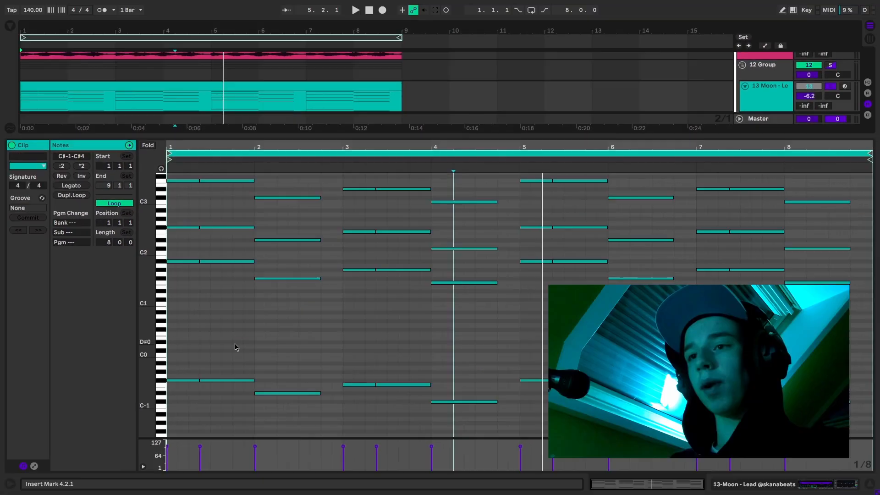
scroll(205, 286, "up", 2)
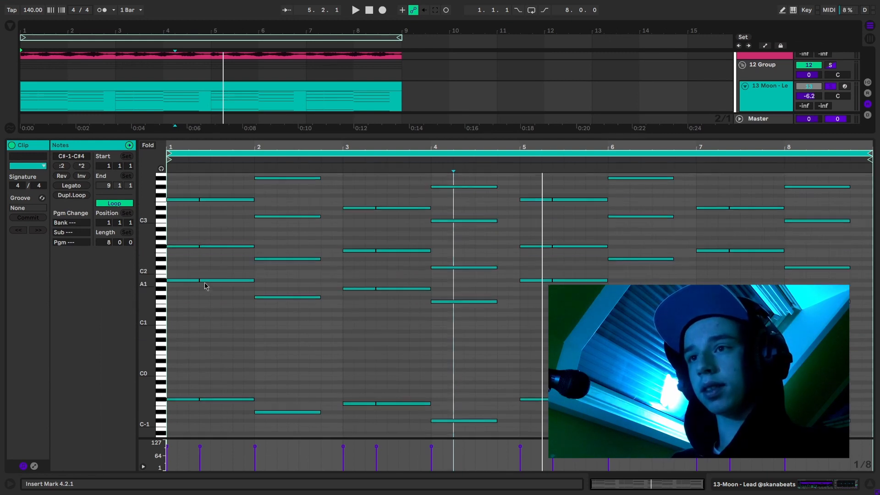
left_click_drag(190, 247, 459, 271)
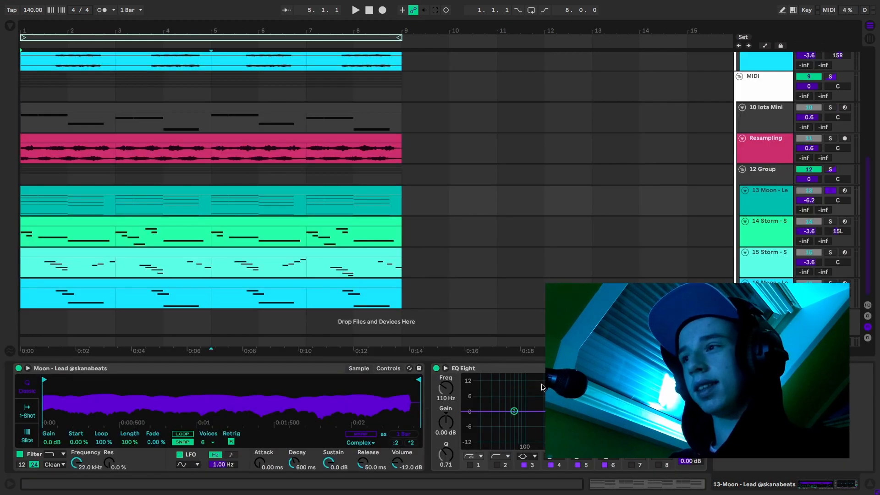
Step: Select the 14 Storm - Synth clip and look through the instruments on the Storm - Synth and Moon - Lead tracks of 12 Group
left_click(299, 243)
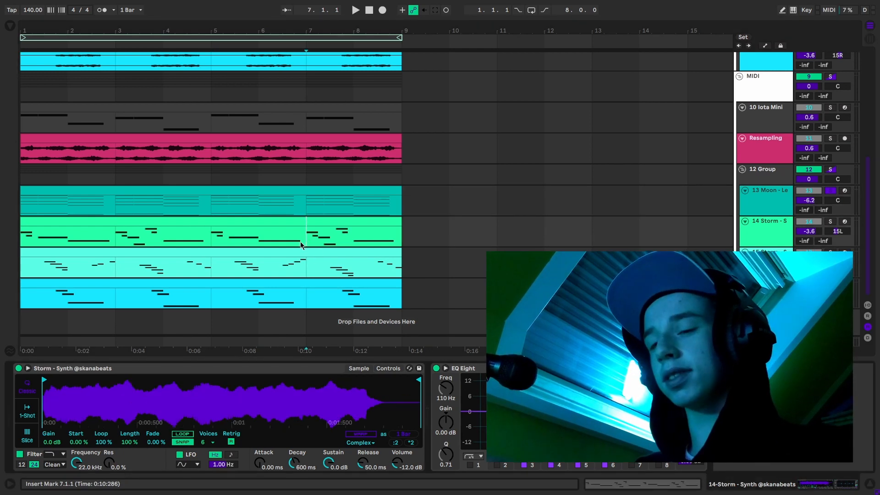
left_click(312, 223)
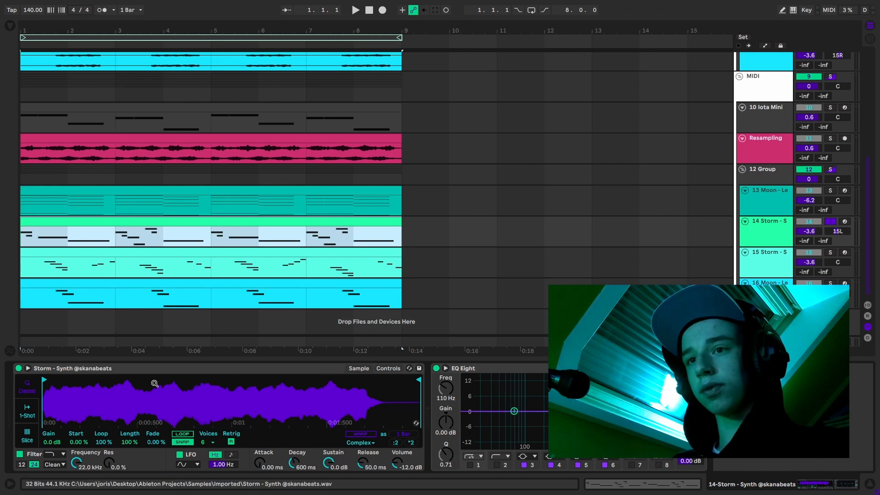
left_click(766, 203)
left_click(770, 240)
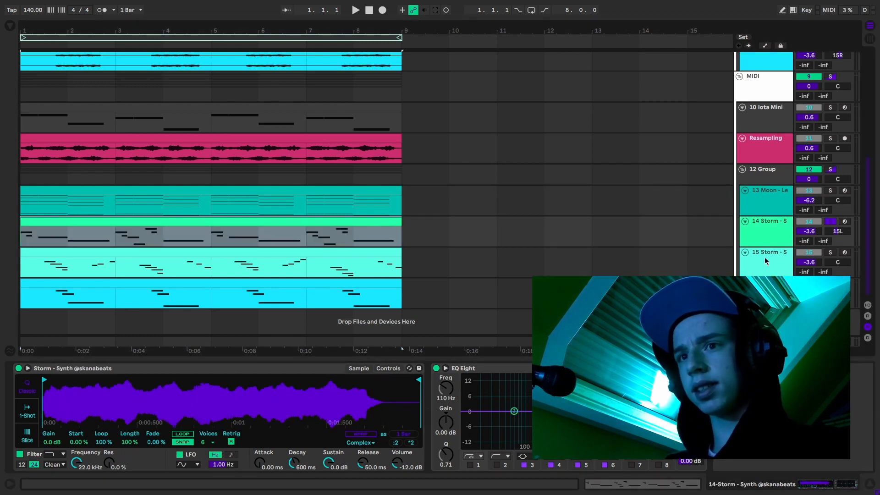
left_click(365, 271)
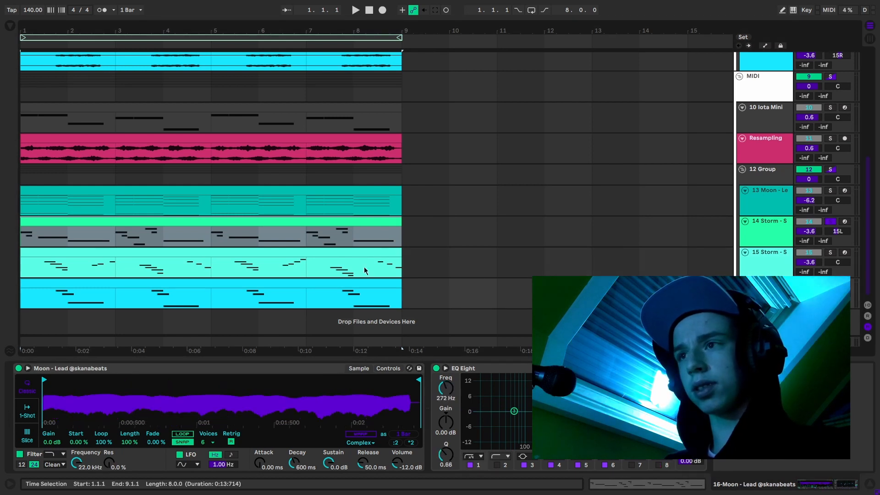
left_click(295, 188)
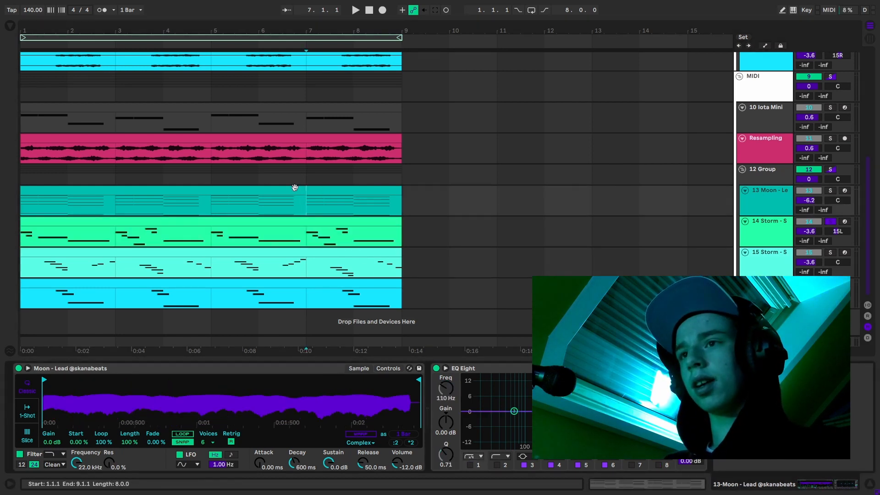
Step: Play the 14 Storm - Synth clip of 12 Group from the start and inspect its sampler controls
scroll(270, 347, "up", 3)
double_click(270, 347)
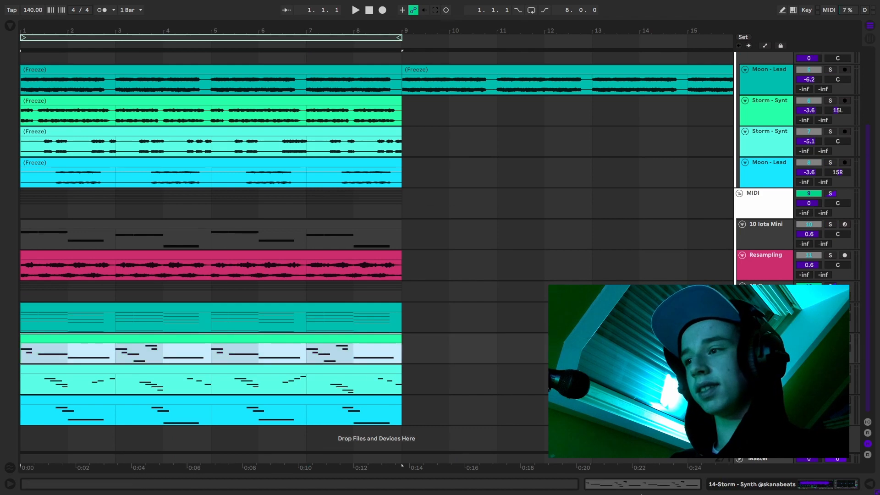
key("space")
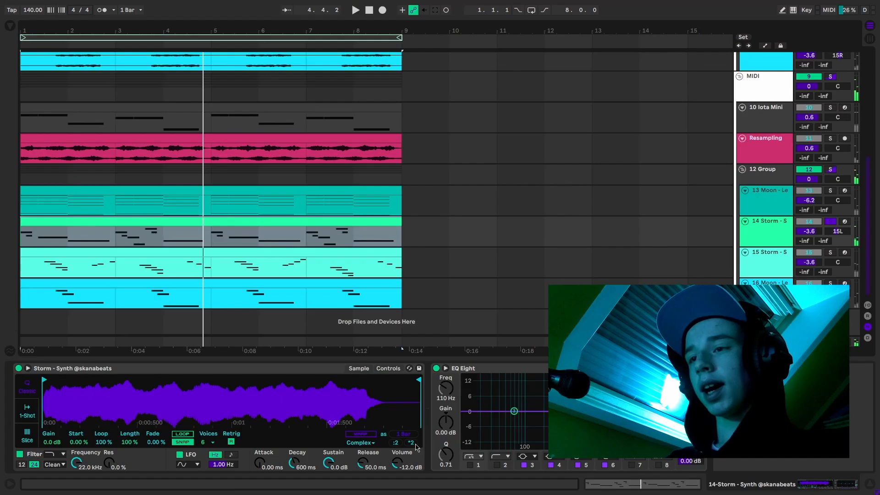
left_click(390, 369)
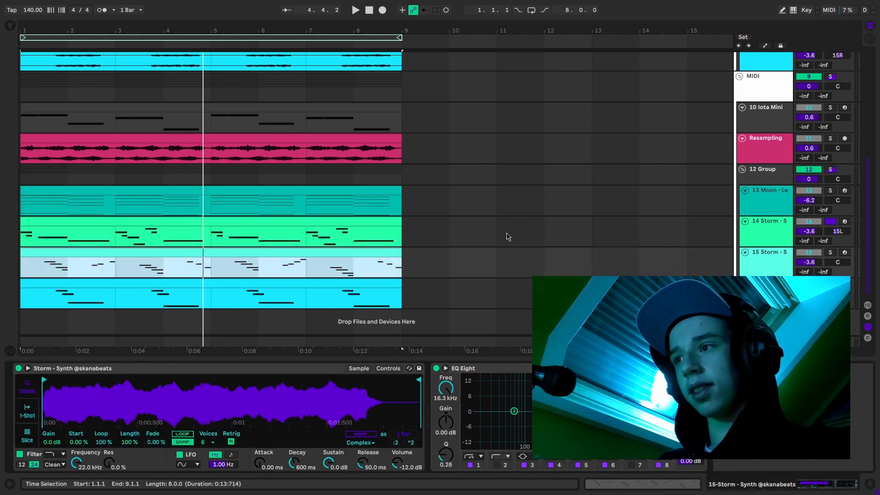
left_click(773, 234)
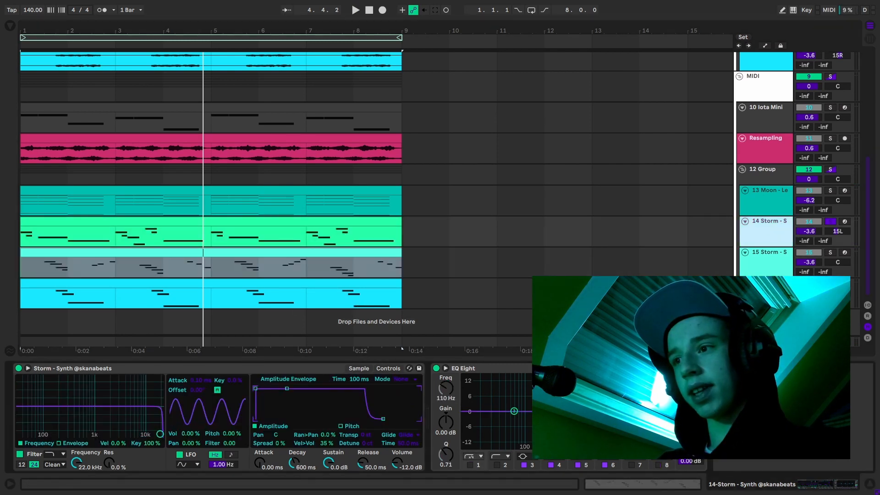
Step: Examine and play the notes of the 15 Storm - Synth and 16 Moon - Lead clips
left_click(306, 248)
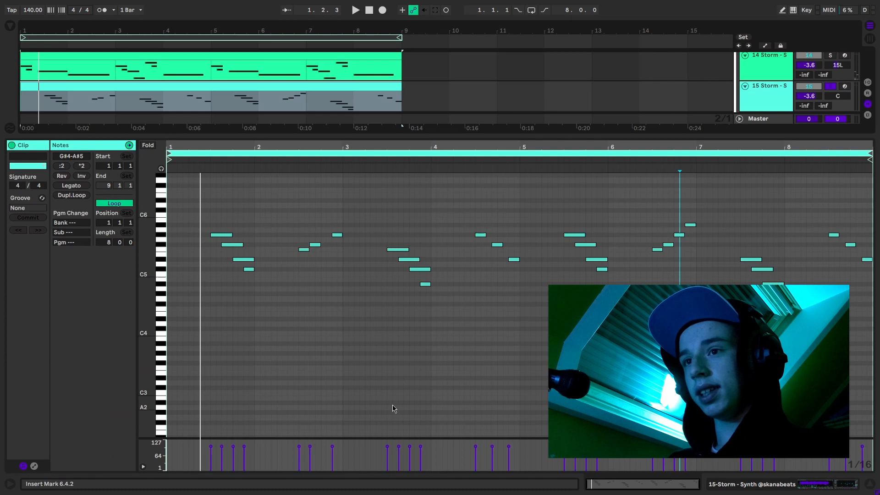
key("space")
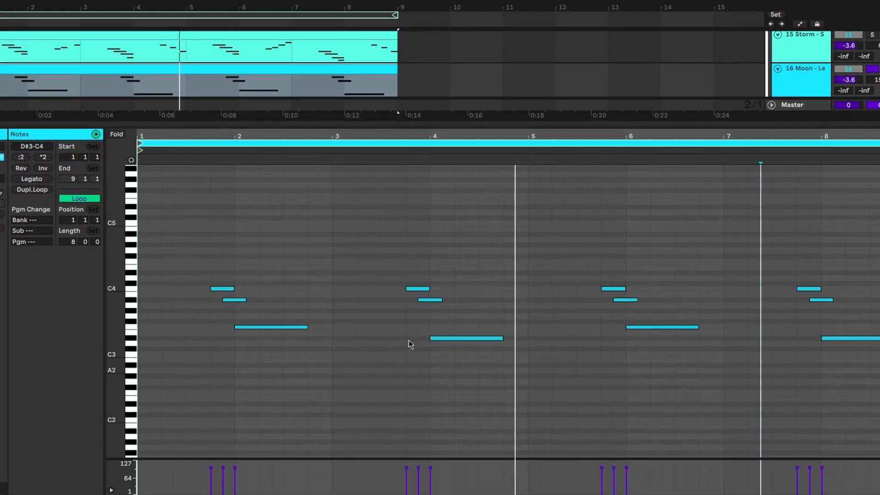
key("space")
key("ctrl+alt+l")
Step: Select the 13 Moon - Lead clip and play the MIDI layers together from bar 1
scroll(225, 318, "up", 2)
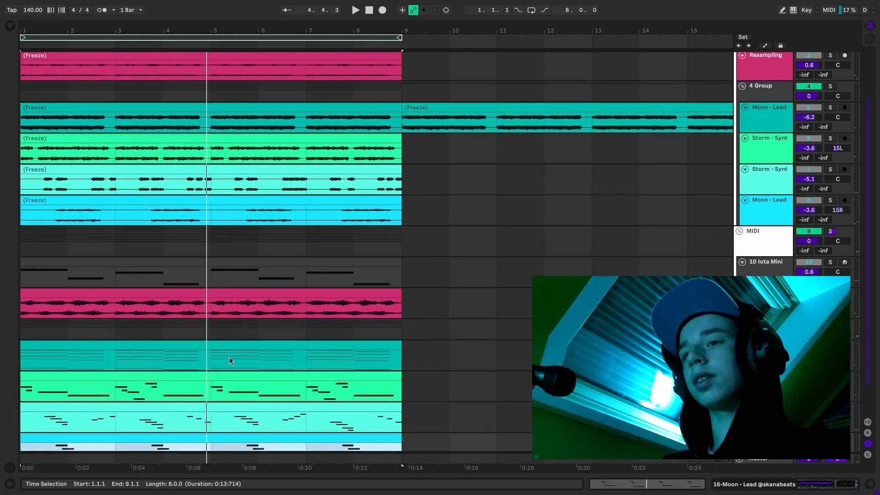
left_click(220, 362)
scroll(220, 303, "down", 1)
left_click(220, 304)
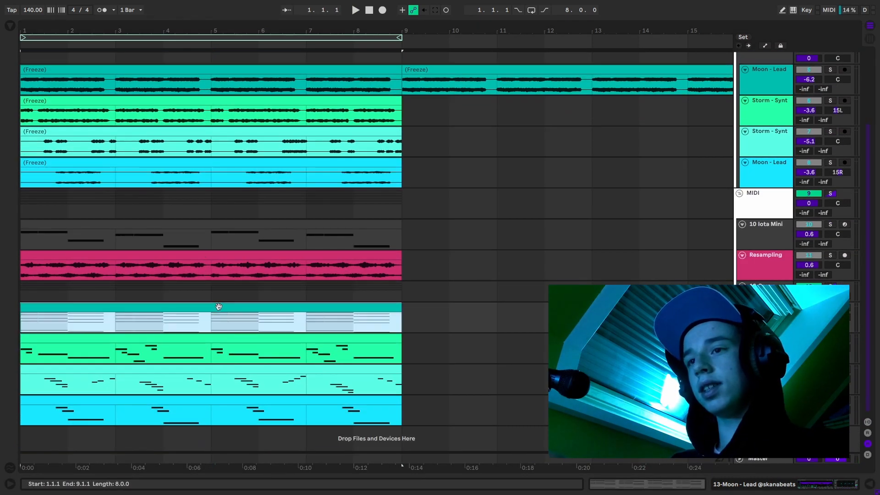
key("space")
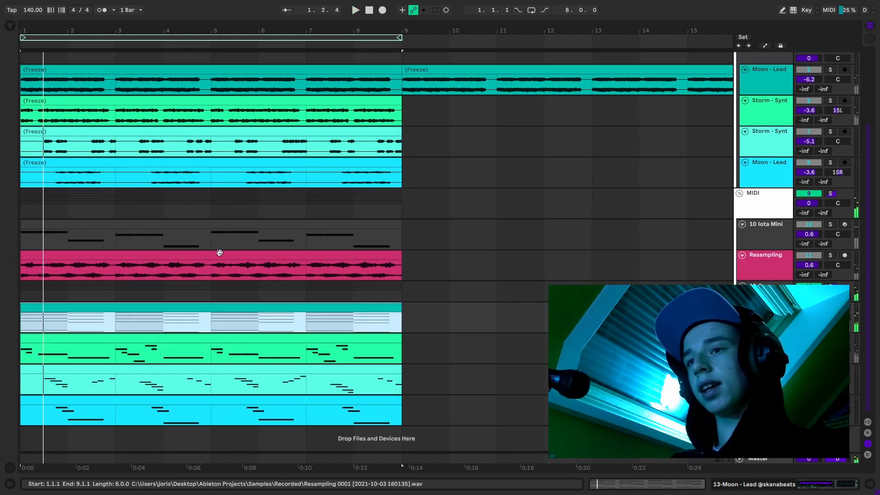
Step: Open the 10 Iota Mini clip and examine its low bass notes
left_click(218, 254)
key("shift+Tab")
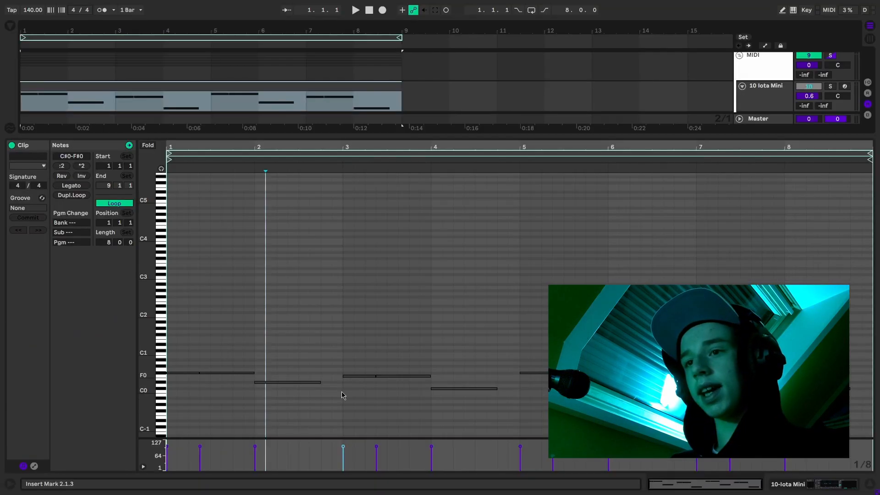
scroll(311, 393, "down", 3)
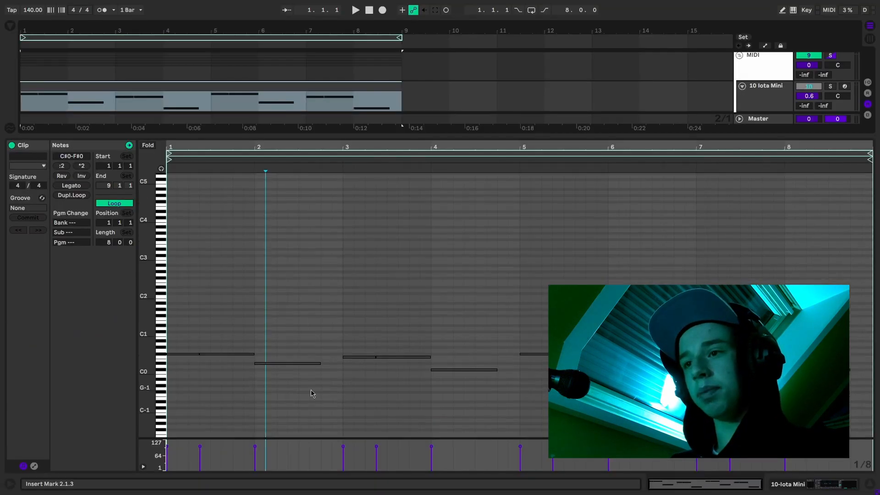
left_click_drag(146, 346, 152, 346)
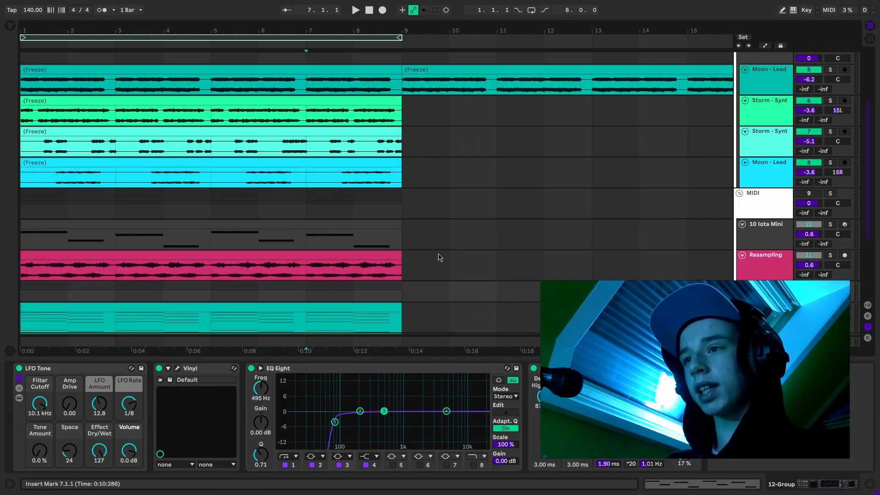
Step: Inspect the effects chain on 12 Group, including the settings in the Vinyl plugin window
scroll(439, 256, "down", 5)
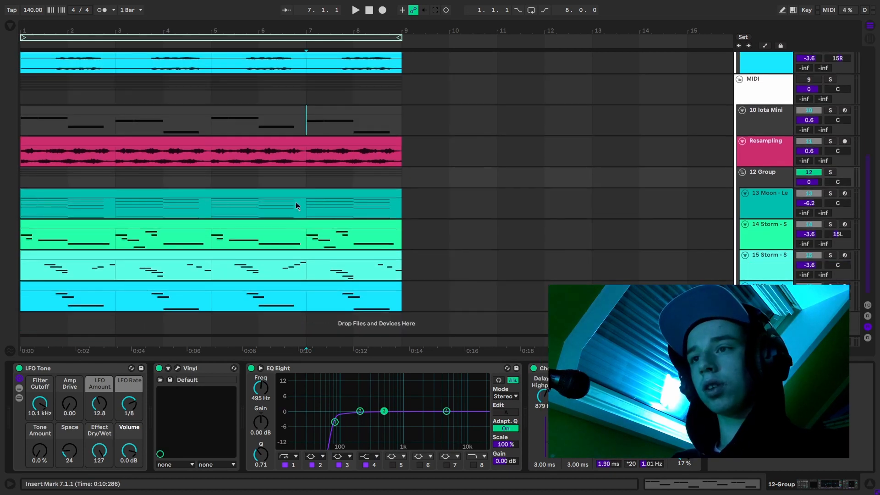
left_click(301, 208)
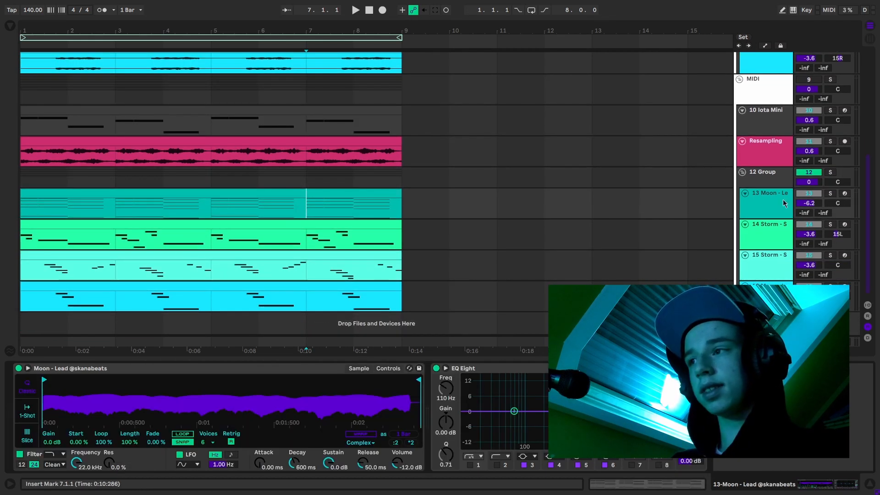
left_click(778, 183)
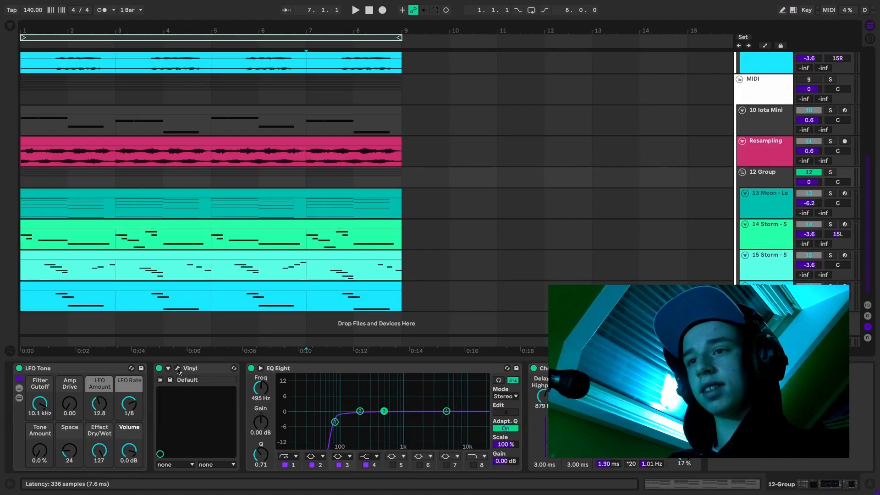
left_click(177, 370)
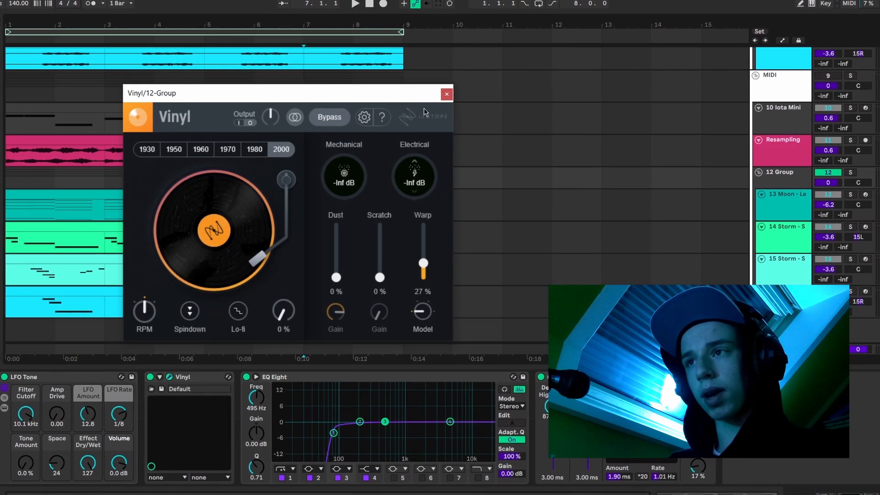
left_click(447, 94)
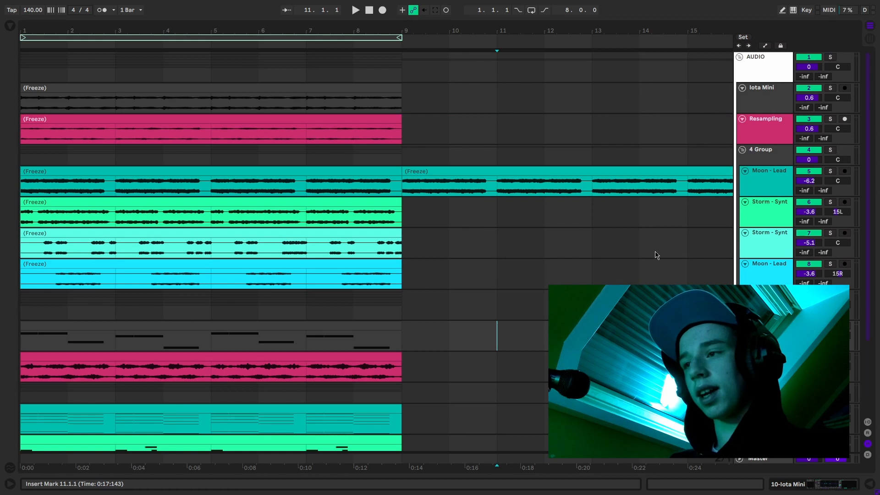
Step: Play the full melody from bar 1 through the frozen AUDIO tracks, starting with the Iota Mini clip selected
scroll(610, 264, "down", 4)
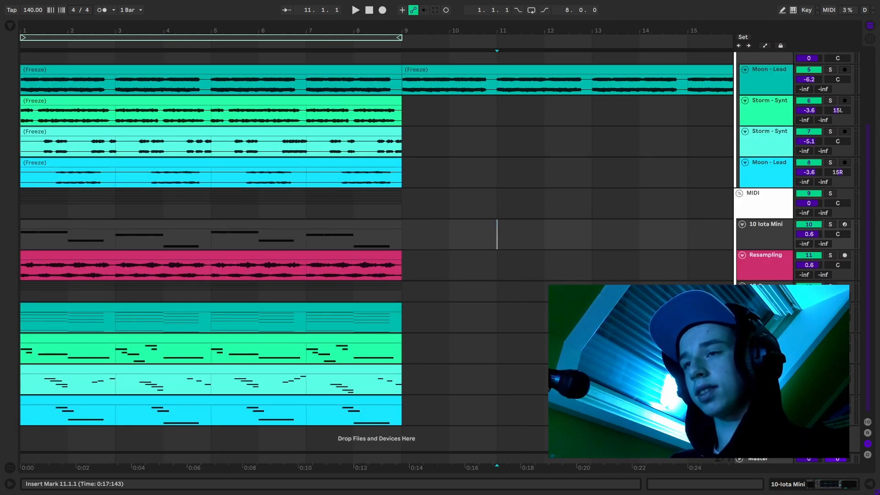
scroll(376, 169, "up", 4)
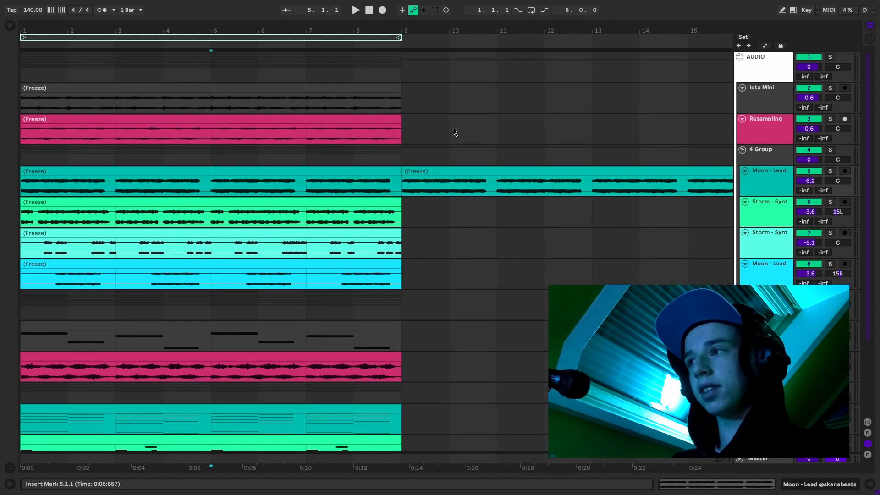
left_click(259, 97)
key("space")
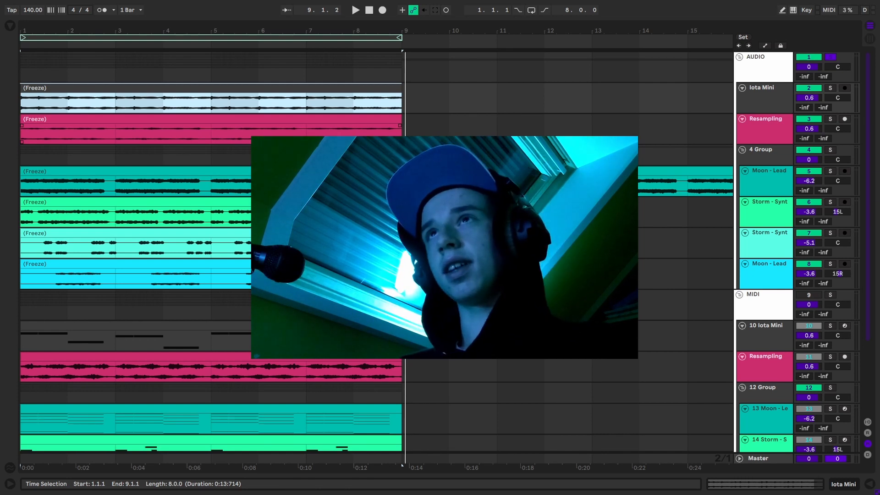
left_click(306, 130)
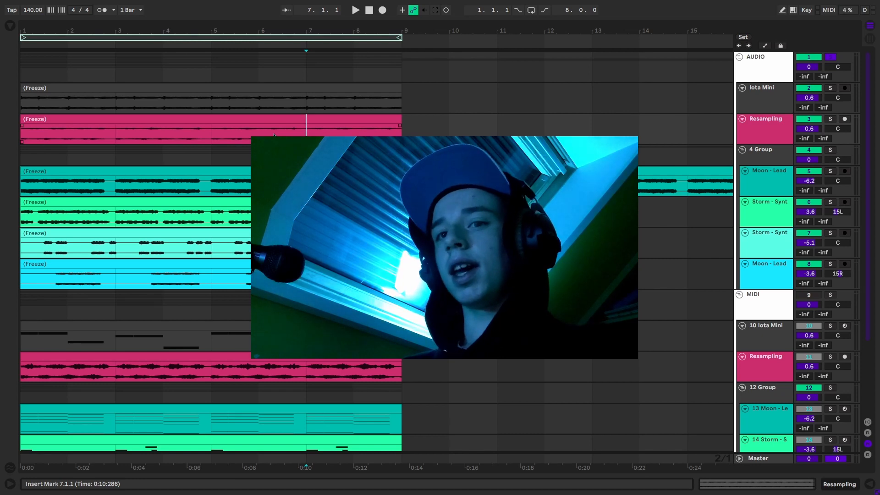